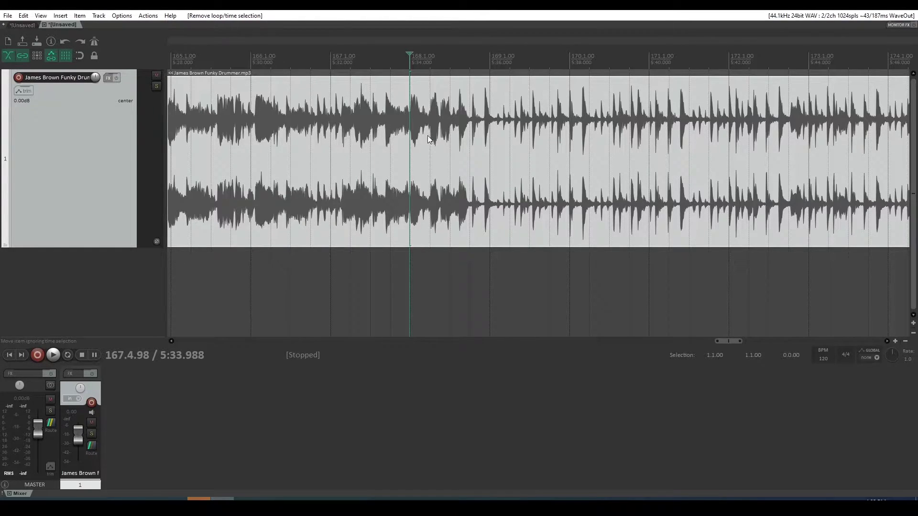
Place the play position just before the drum hit near 168.3 and audition the break
left_click(458, 108)
left_click(459, 97)
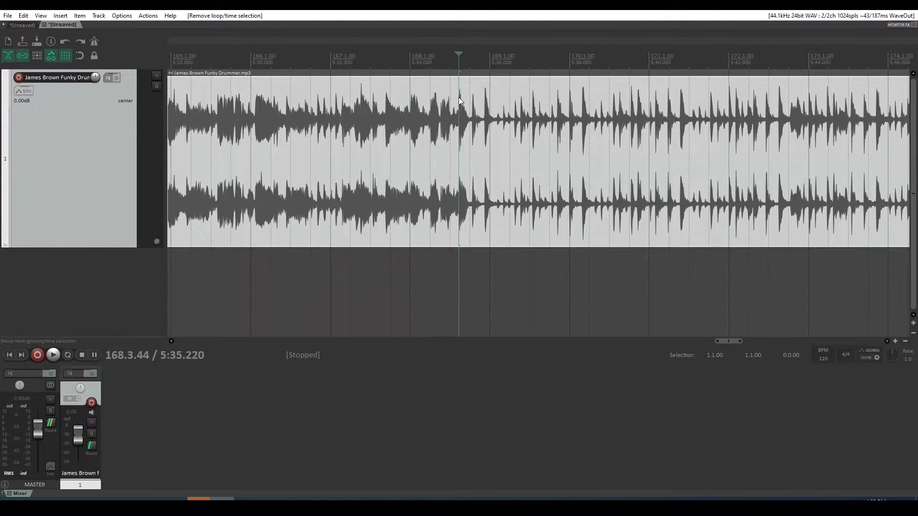
key("space")
key("space")
key("space")
key("space")
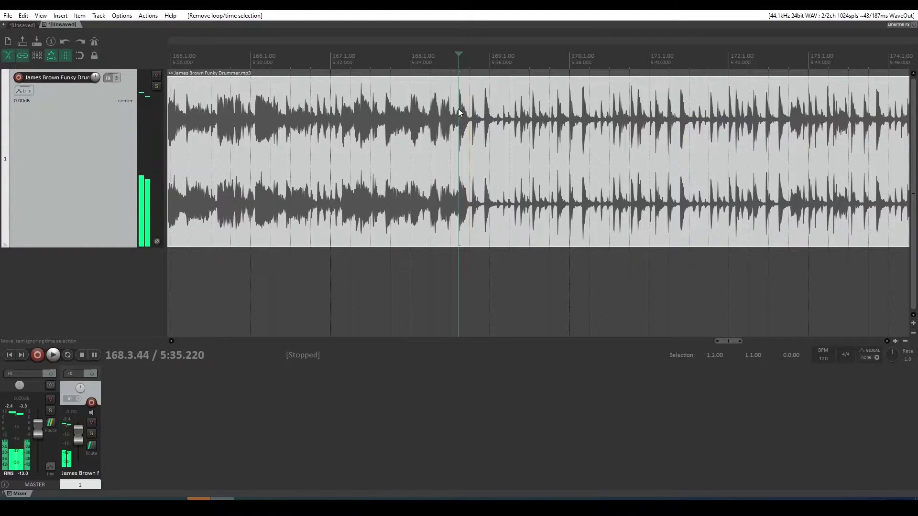
left_click(457, 103)
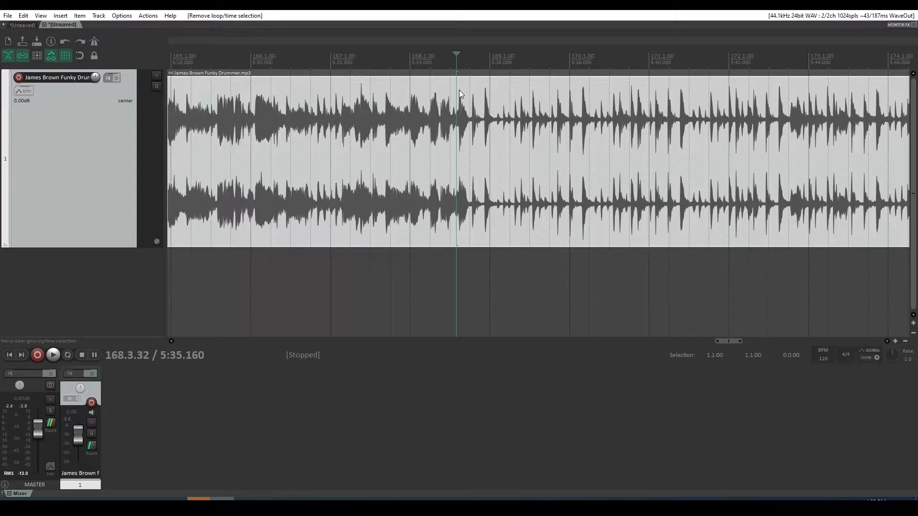
left_click(401, 95)
left_click(368, 94)
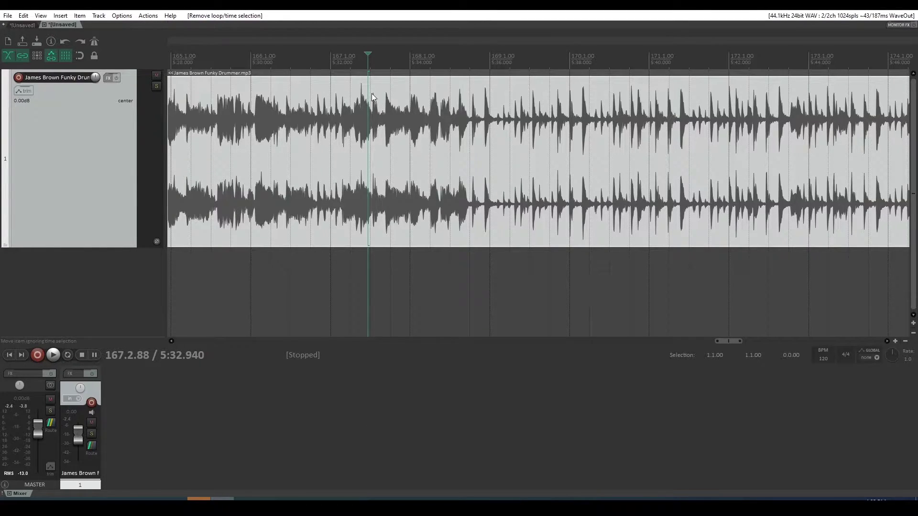
left_click(372, 97)
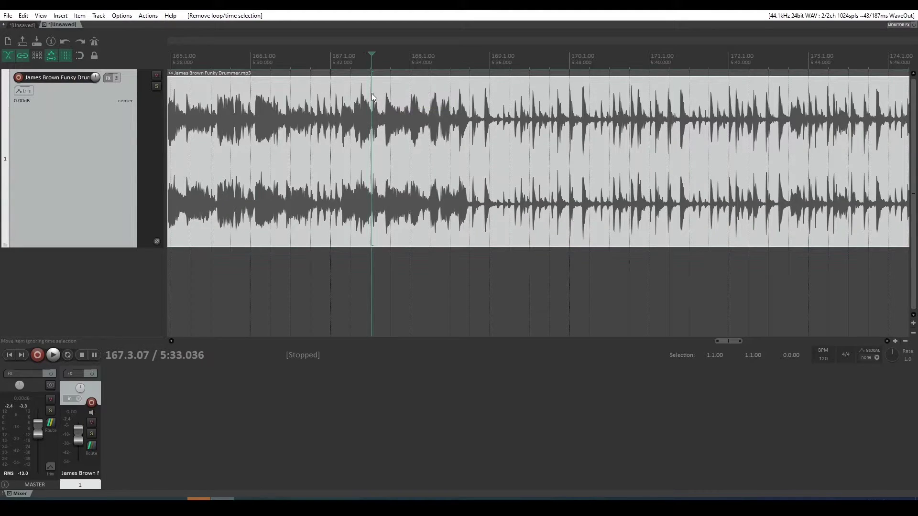
key("space")
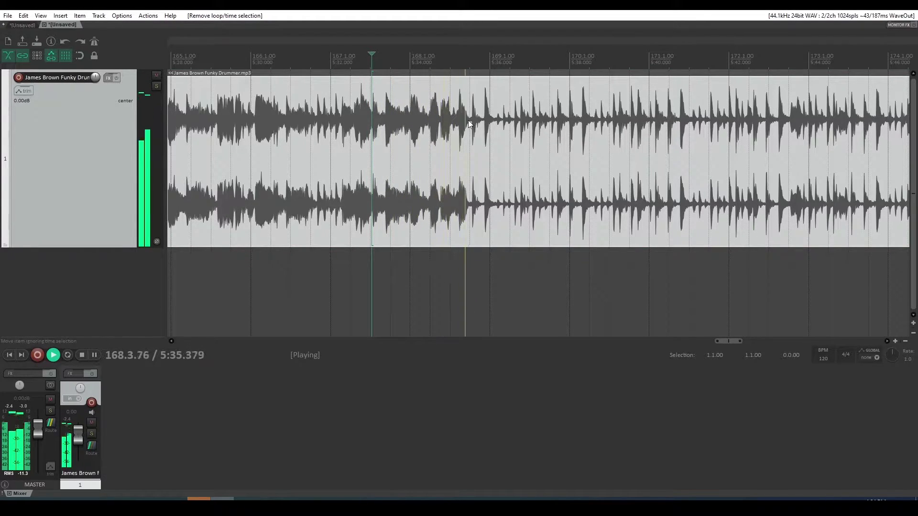
key("space")
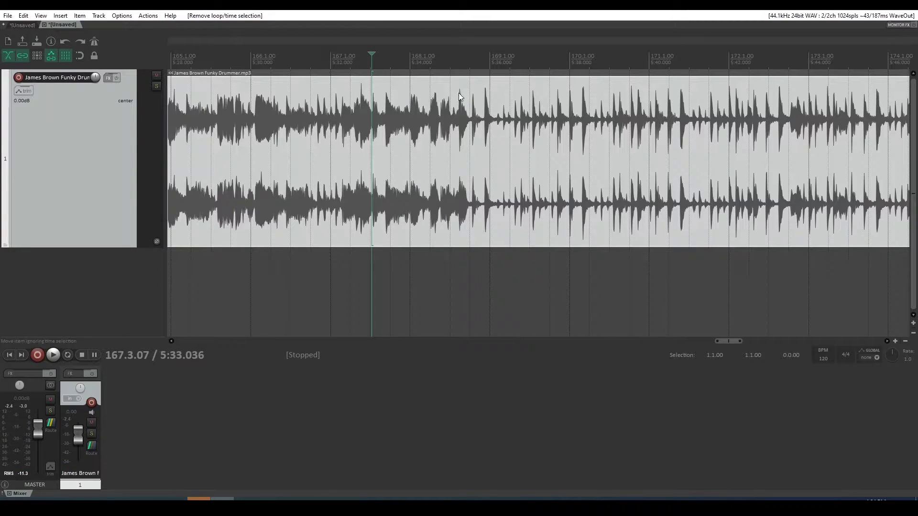
left_click(458, 96)
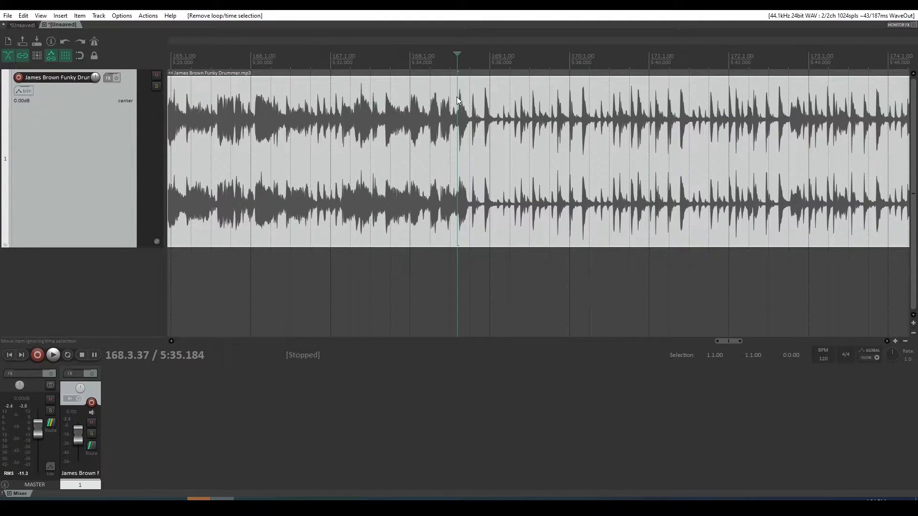
key("space")
key("space")
Put the play position on the drum transient at 168.3.48 (5:35.238) and audition it
scroll(455, 103, "up", 10)
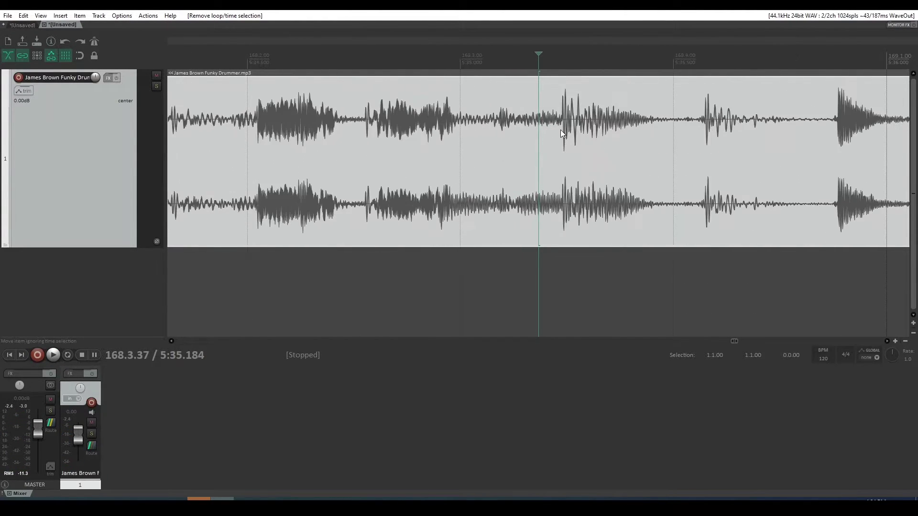
scroll(569, 131, "up", 3)
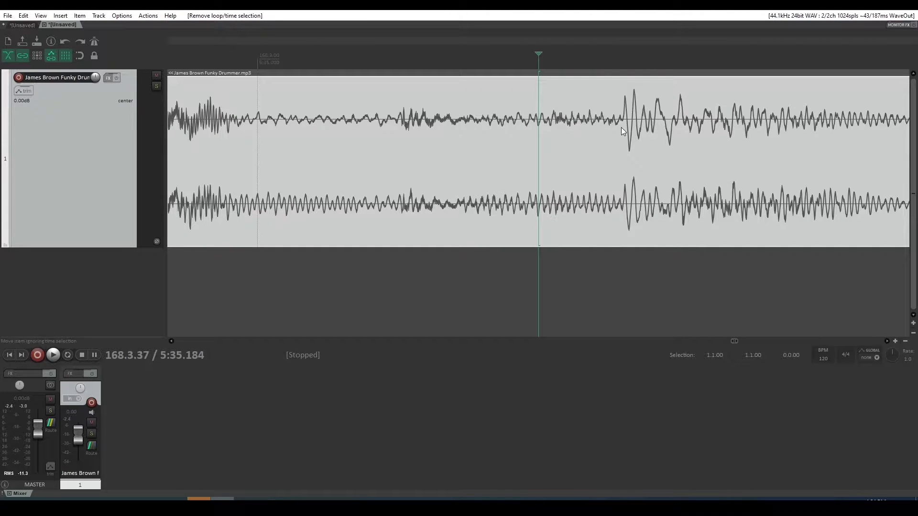
left_click(621, 128)
key("space")
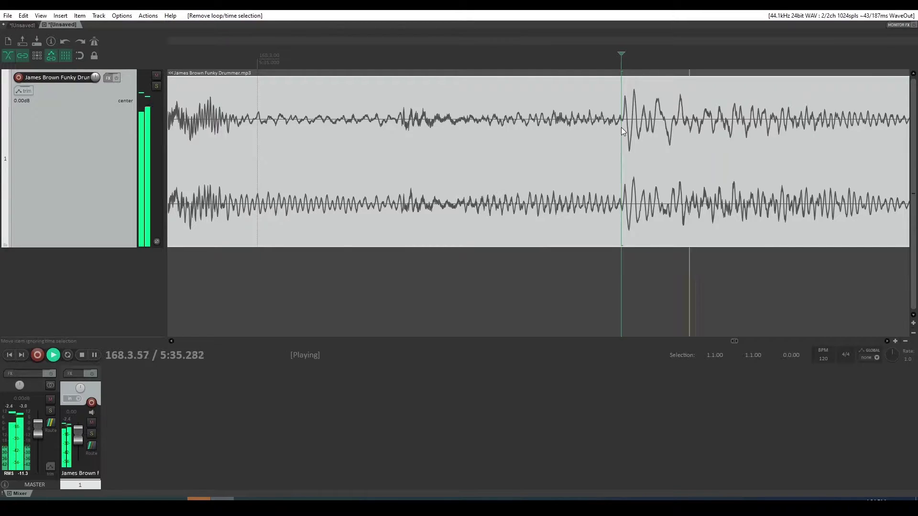
key("space")
key("space")
key("space")
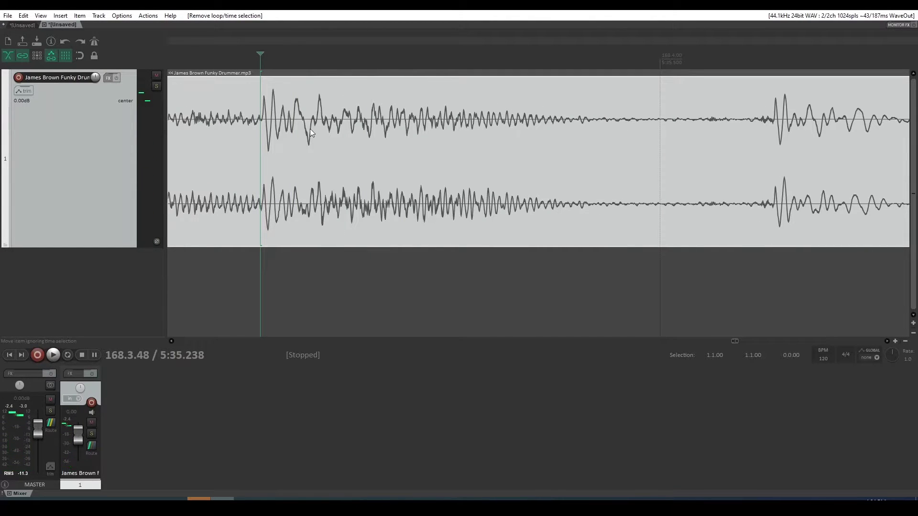
scroll(368, 129, "down", 5)
scroll(443, 134, "down", 5)
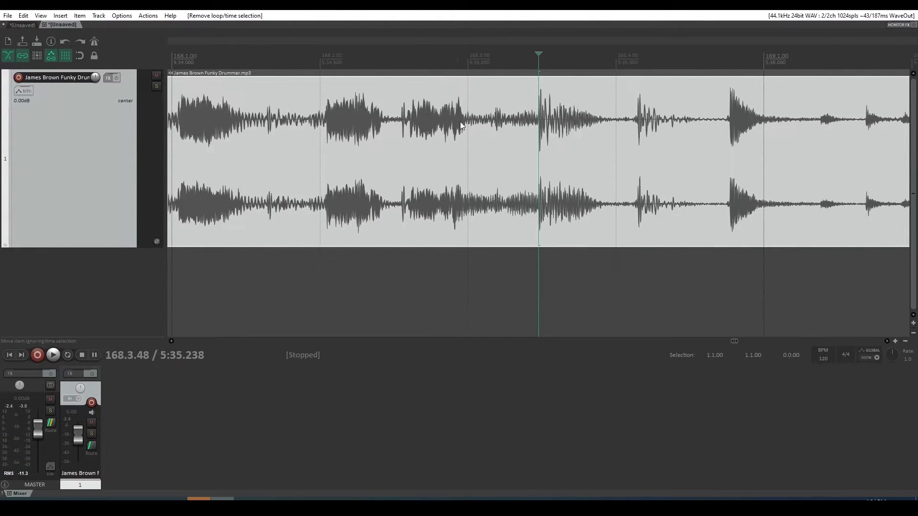
scroll(454, 81, "down", 1)
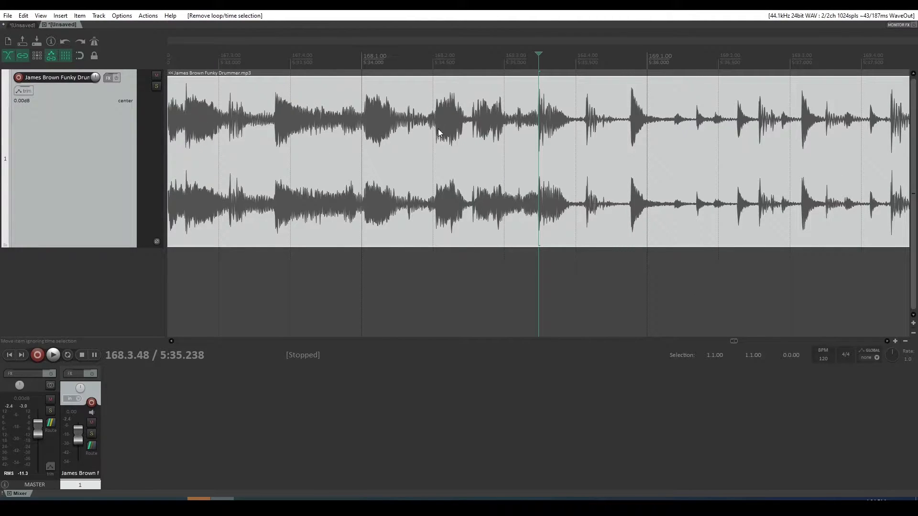
left_click(505, 136)
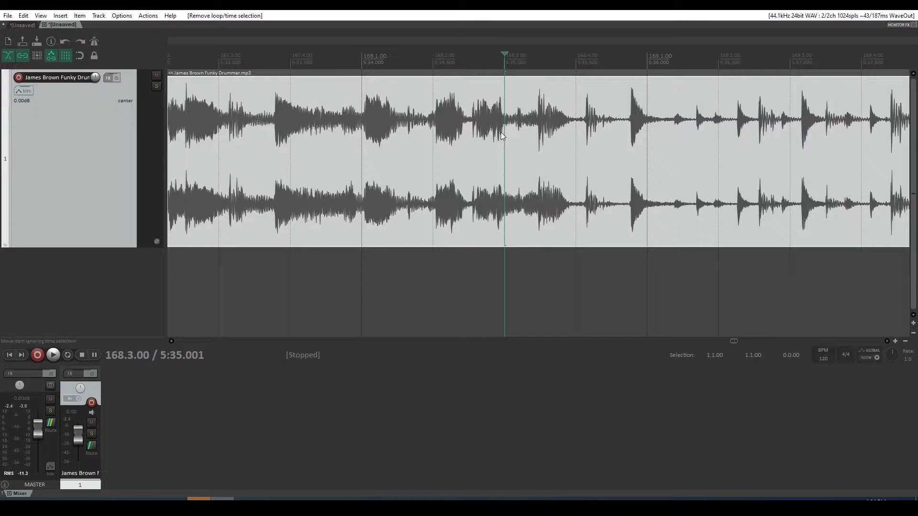
key("Tab")
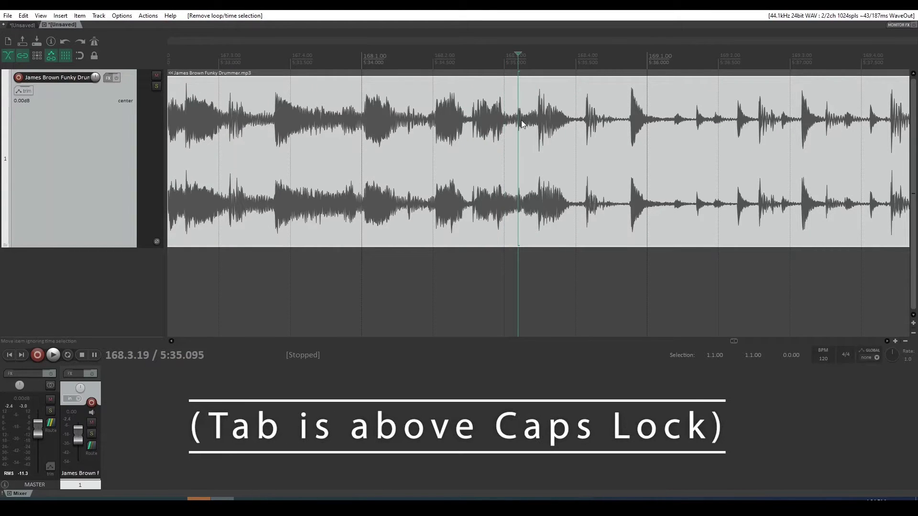
key("Tab")
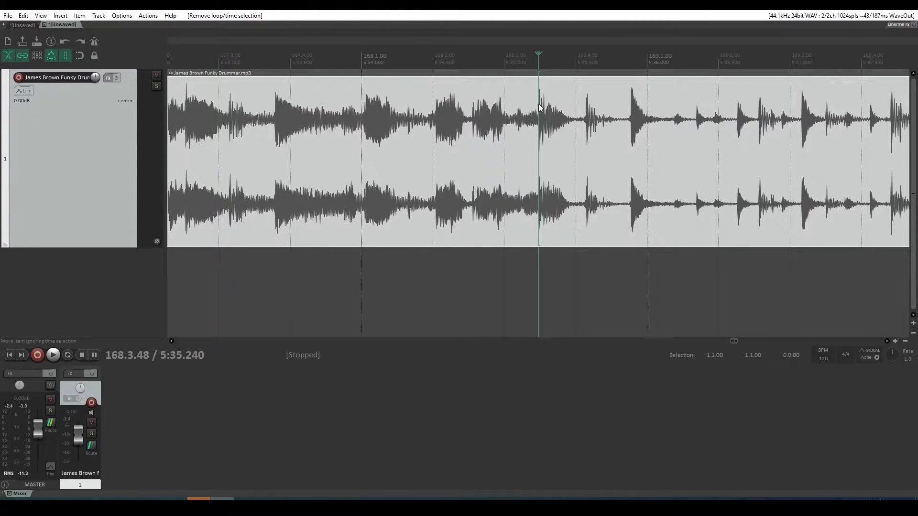
scroll(538, 104, "up", 8)
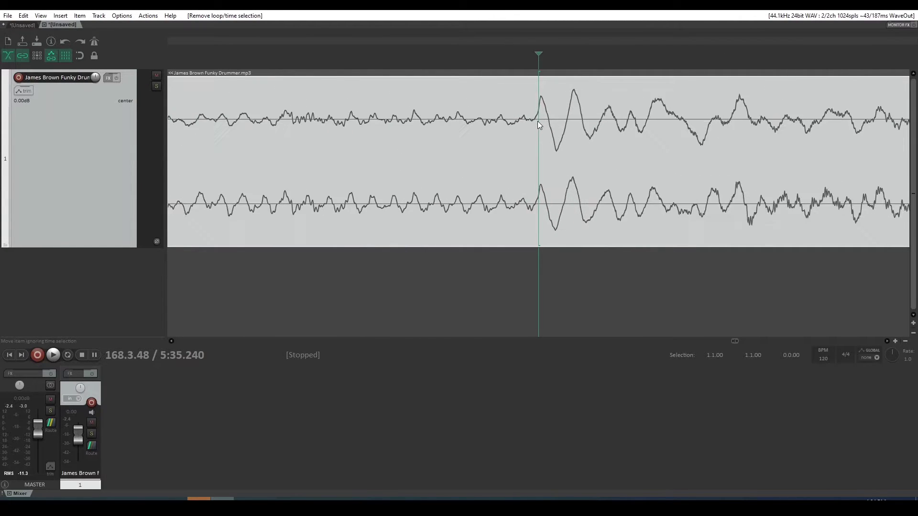
scroll(537, 122, "up", 4)
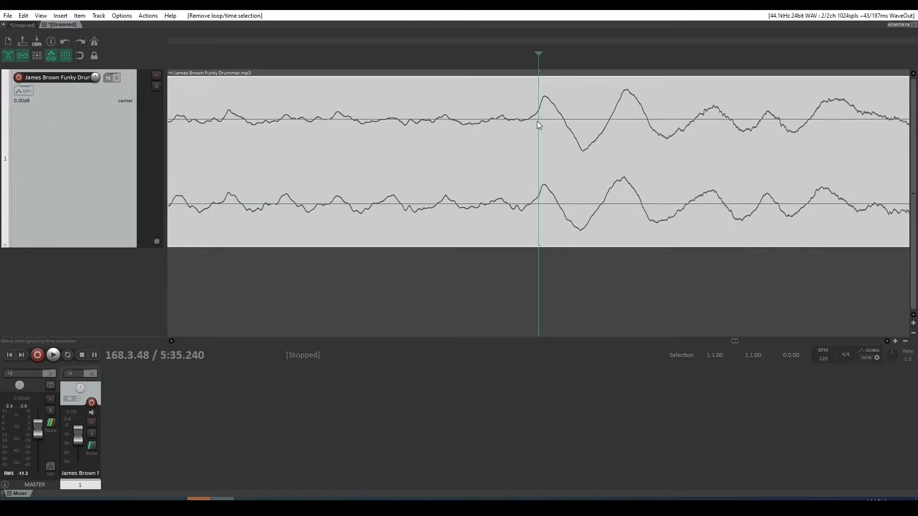
scroll(538, 122, "down", 12)
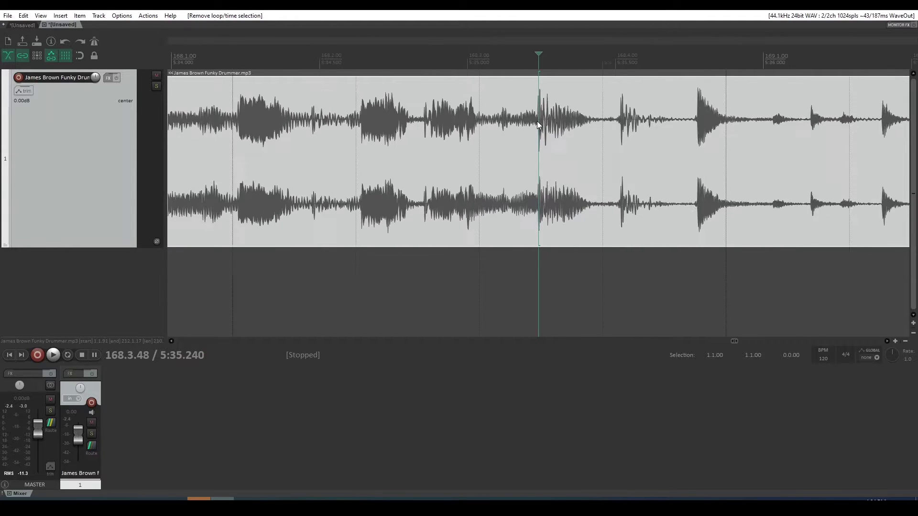
scroll(537, 121, "down", 8)
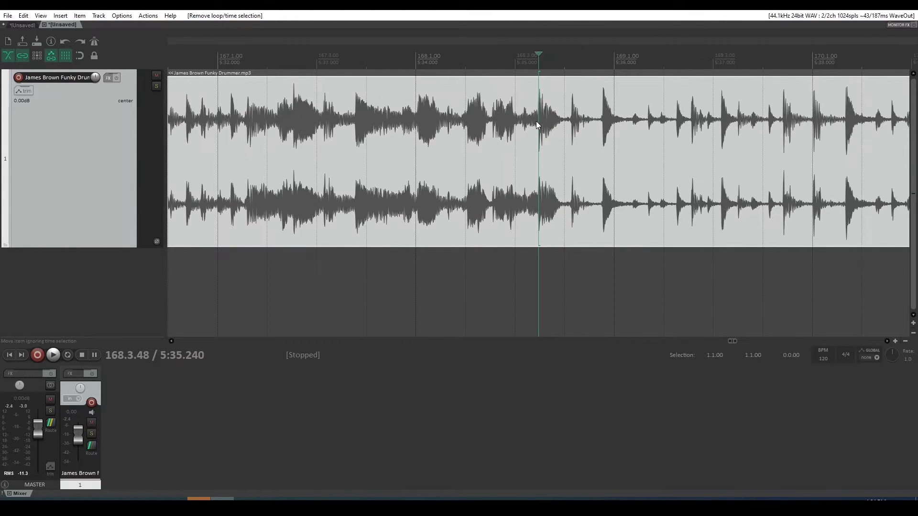
scroll(535, 121, "down", 2)
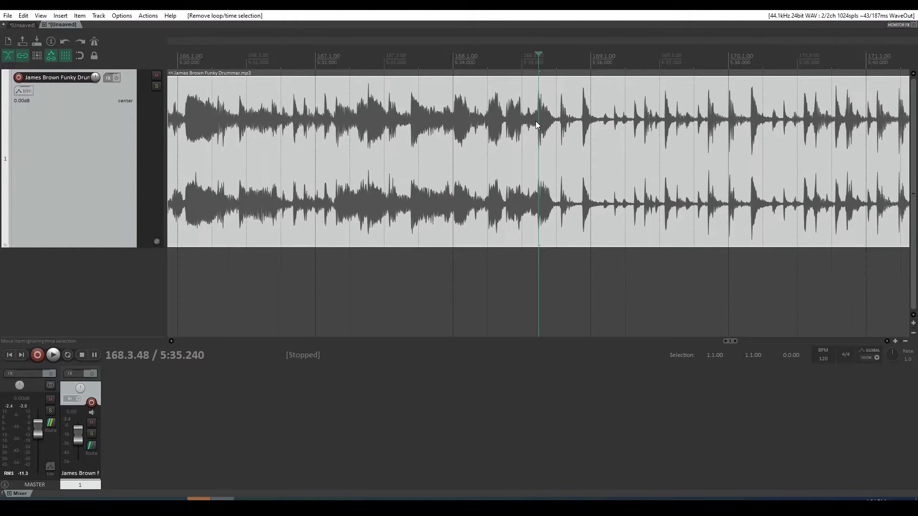
Audition from bar 168, then set the play position just ahead of the transient at 168.3.31
left_click(440, 106)
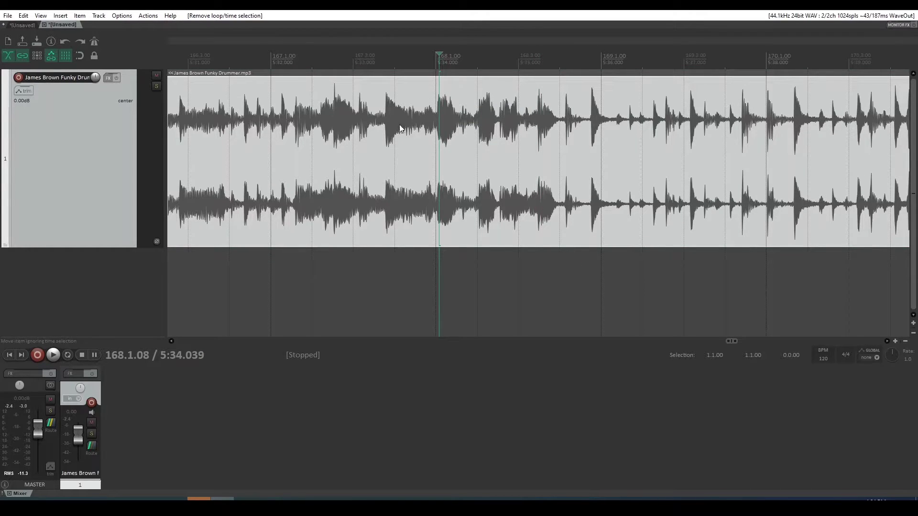
key("space")
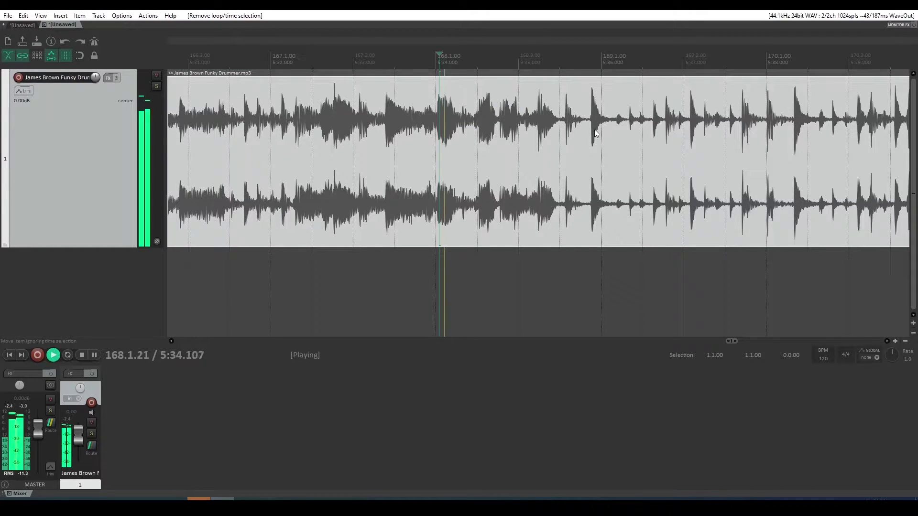
key("space")
left_click(536, 106)
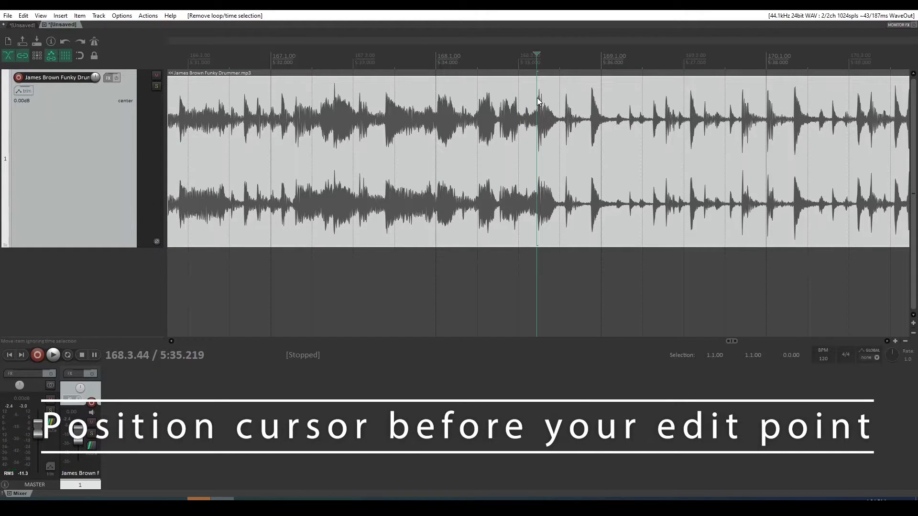
left_click(531, 101)
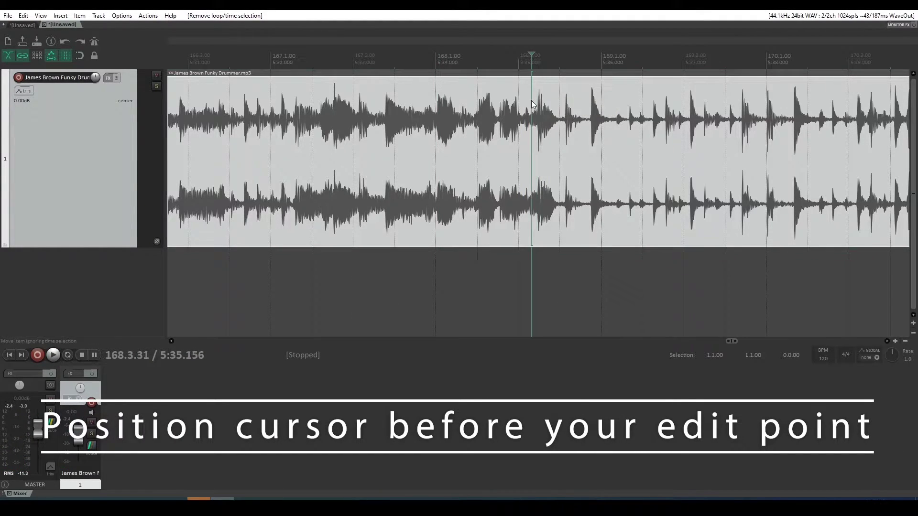
Split the drum item at the transient after 168.3.31 and audition across the cut
key("Tab")
key("s")
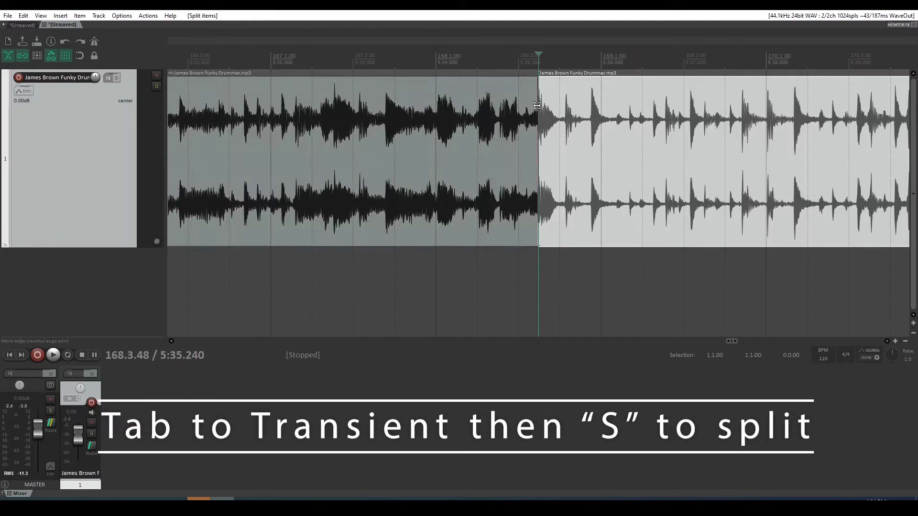
key("space")
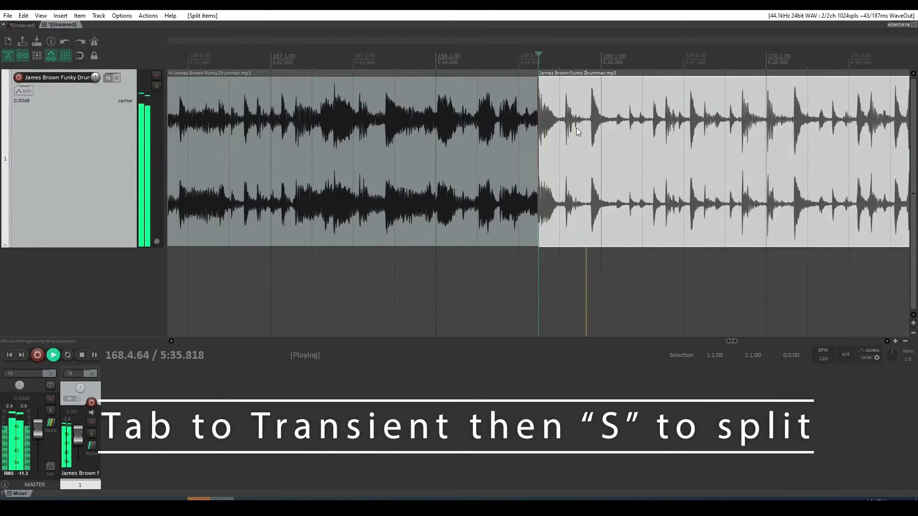
key("space")
scroll(551, 158, "up", 6)
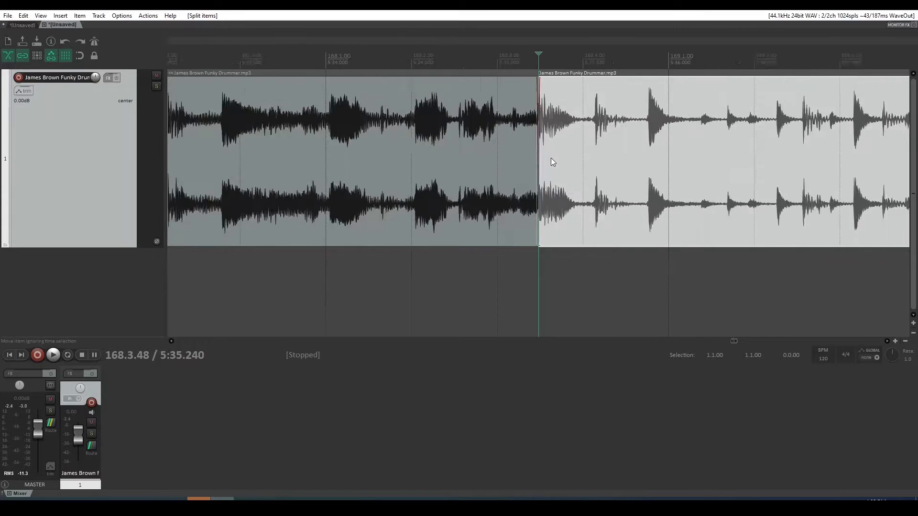
scroll(551, 158, "down", 6)
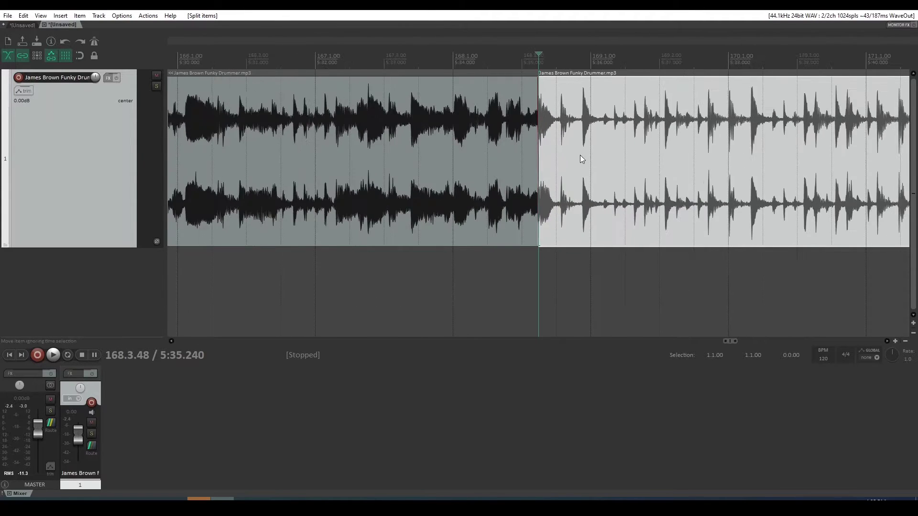
scroll(646, 119, "down", 1)
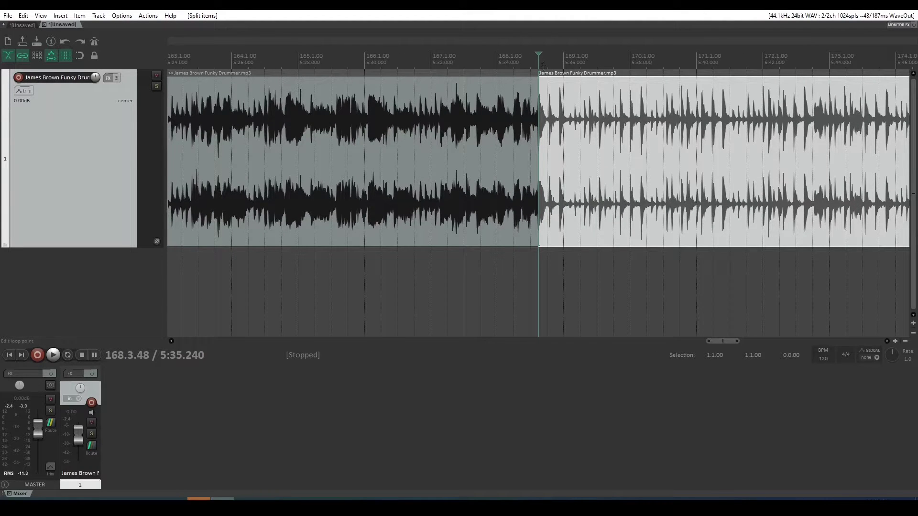
key("space")
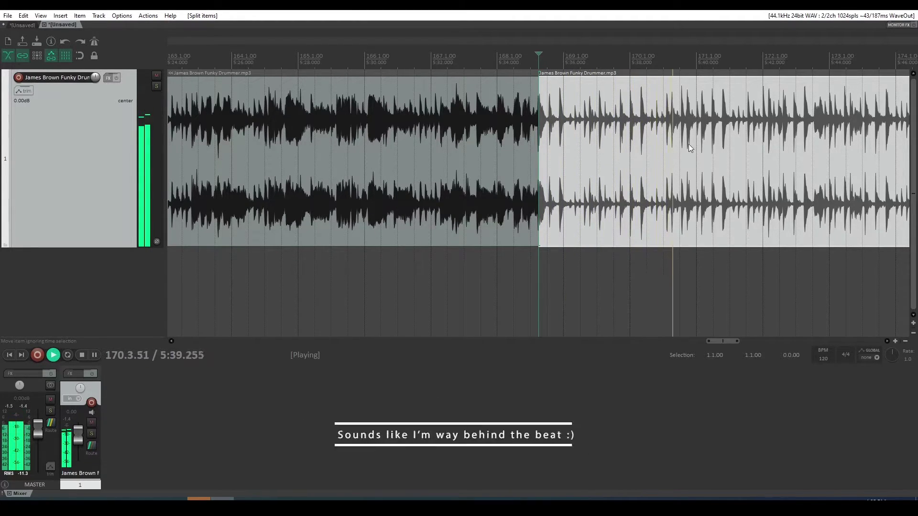
Audition the later part of the drum item zoomed in around the next hit
left_click(701, 115)
key("space")
scroll(702, 115, "up", 6)
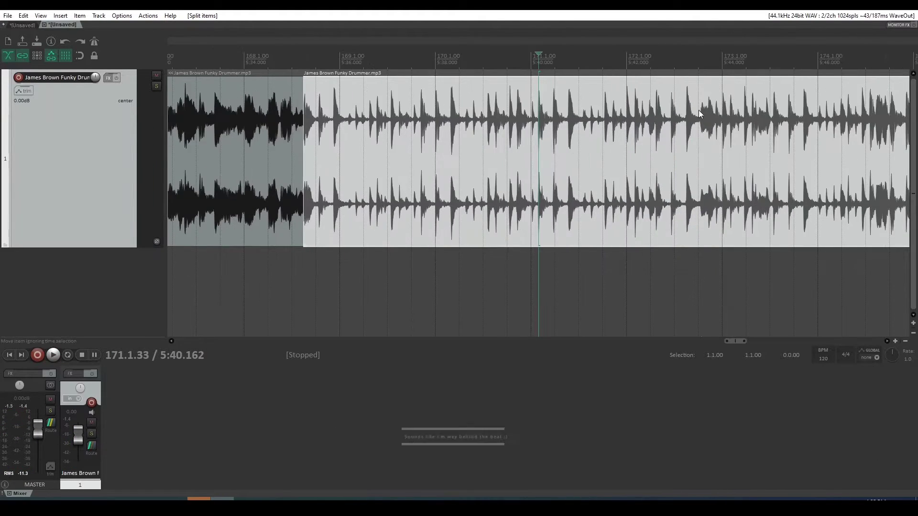
scroll(537, 122, "up", 3)
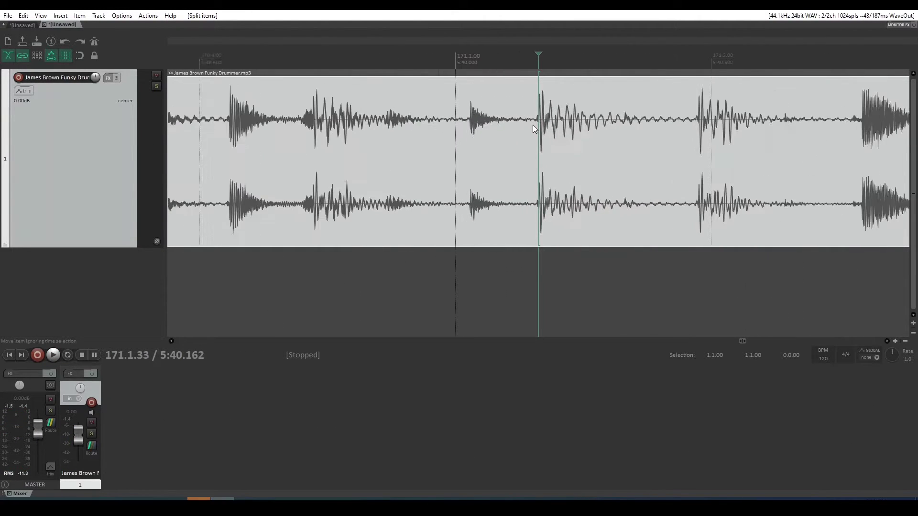
key("space")
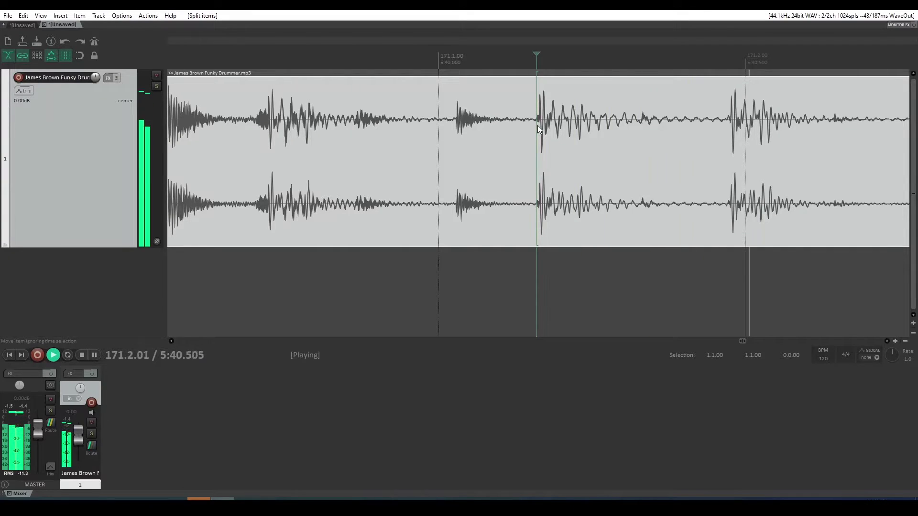
key("space")
Split at the next drum hit near 5:40.160 and delete everything after the cut
left_click(492, 124)
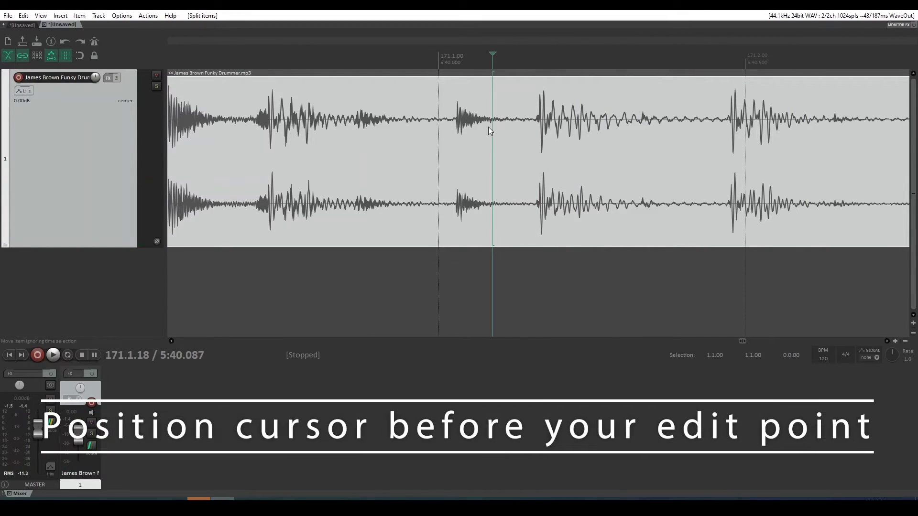
key("Tab")
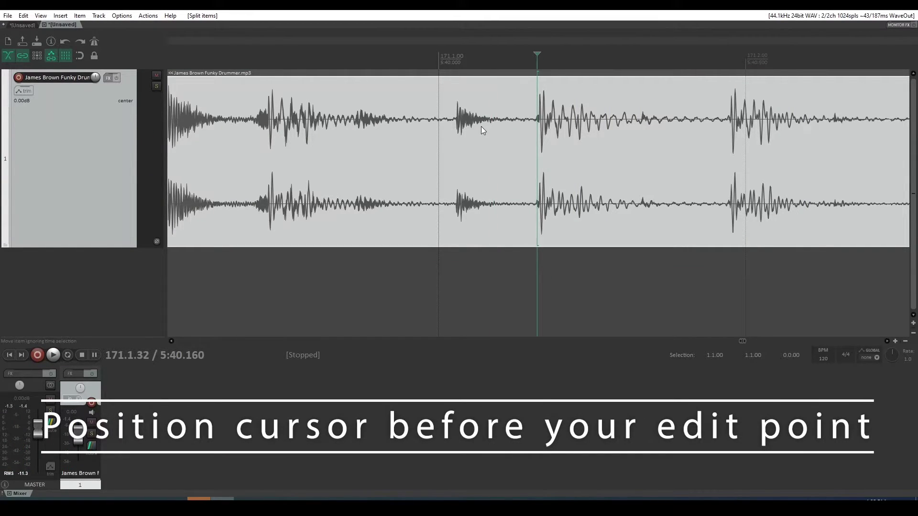
key("s")
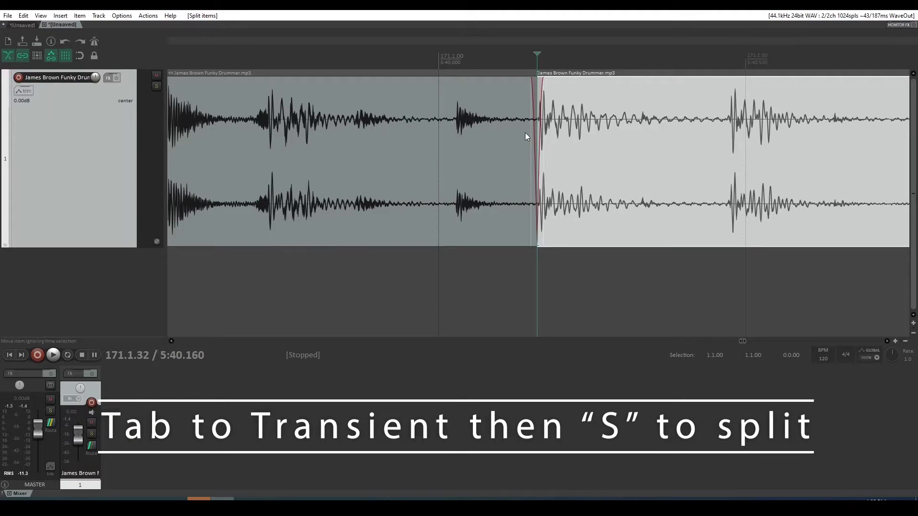
left_click(498, 132)
left_click(592, 142)
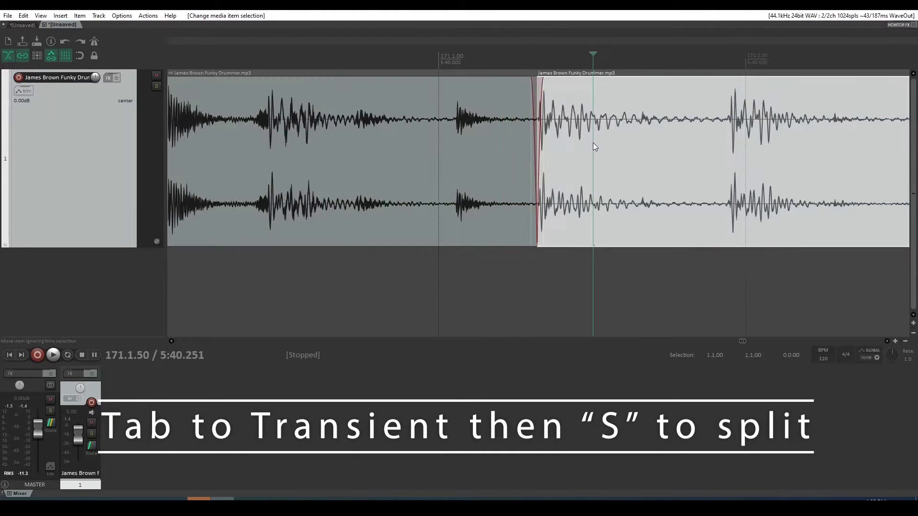
key("Delete")
Delete the audio before the loop, leaving only the 5:35.240–5:40.160 clip selected
scroll(385, 137, "down", 3)
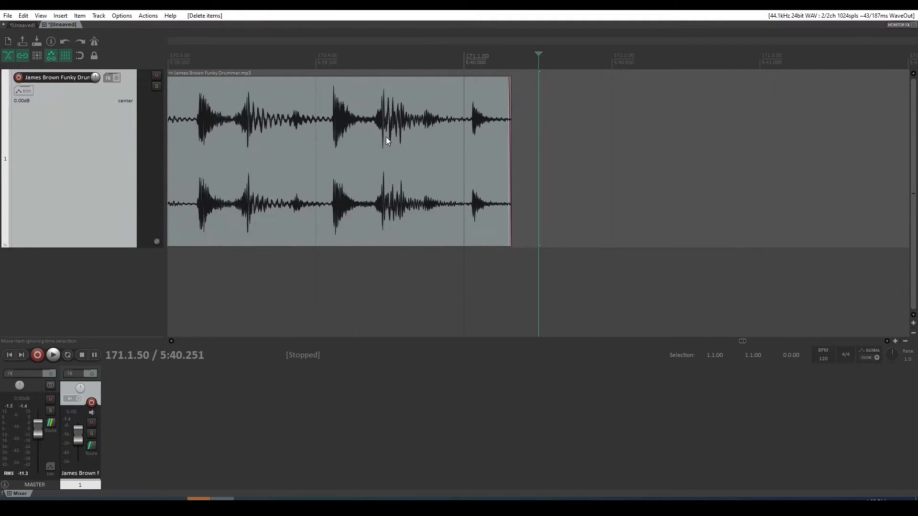
scroll(385, 137, "down", 8)
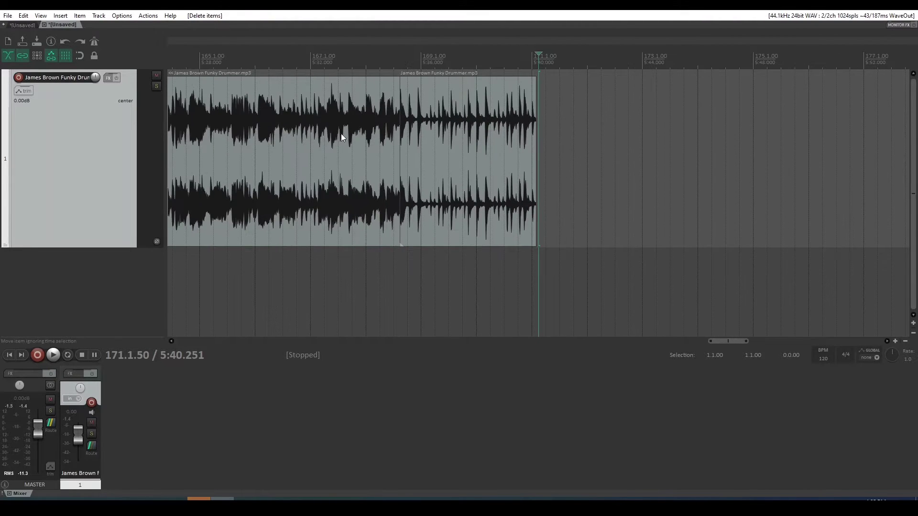
left_click(345, 137)
key("Delete")
left_click(471, 134)
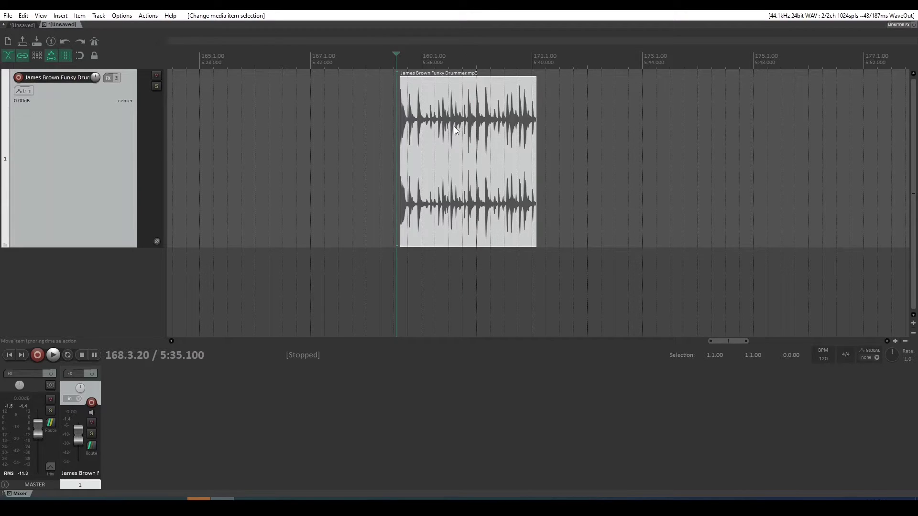
With snapping on, move the loop to bar 169 and stretch it to end at bar 171
left_click(79, 56)
left_click_drag(454, 146, 476, 148)
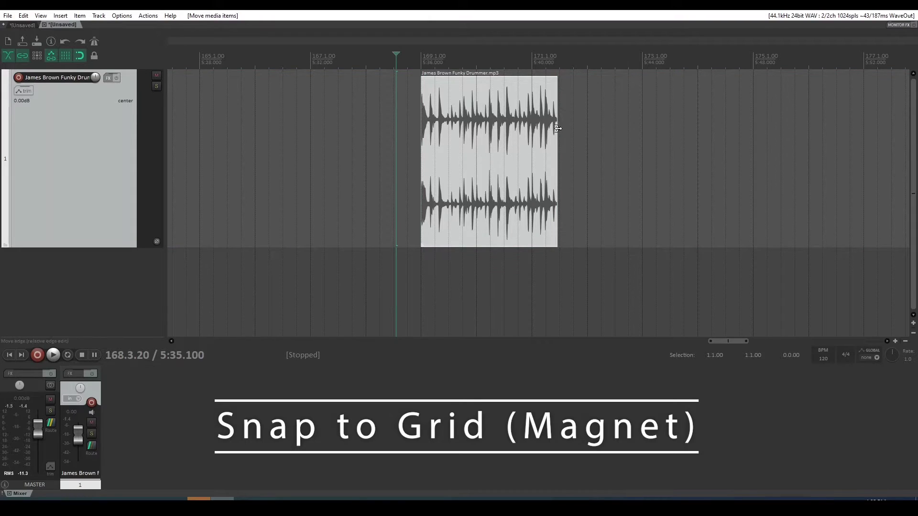
left_click(421, 56)
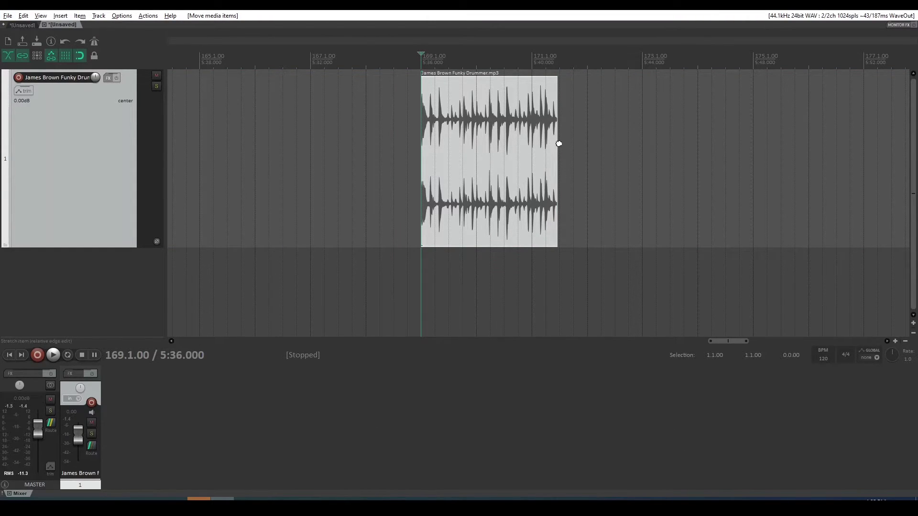
left_click_drag(558, 144, 535, 139)
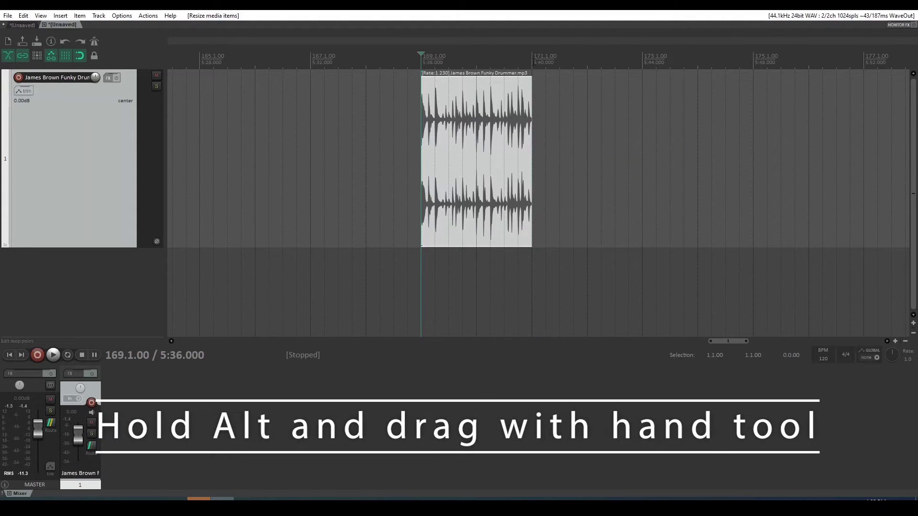
left_click(535, 119)
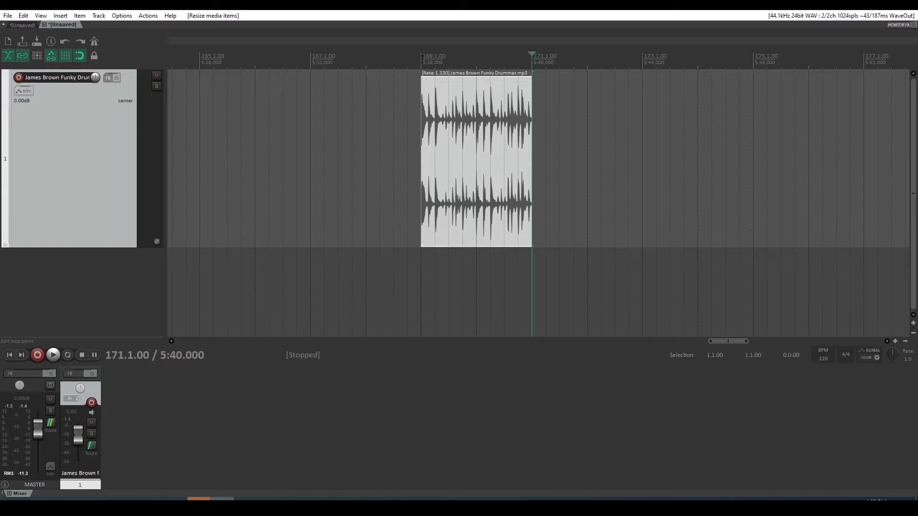
left_click(467, 122)
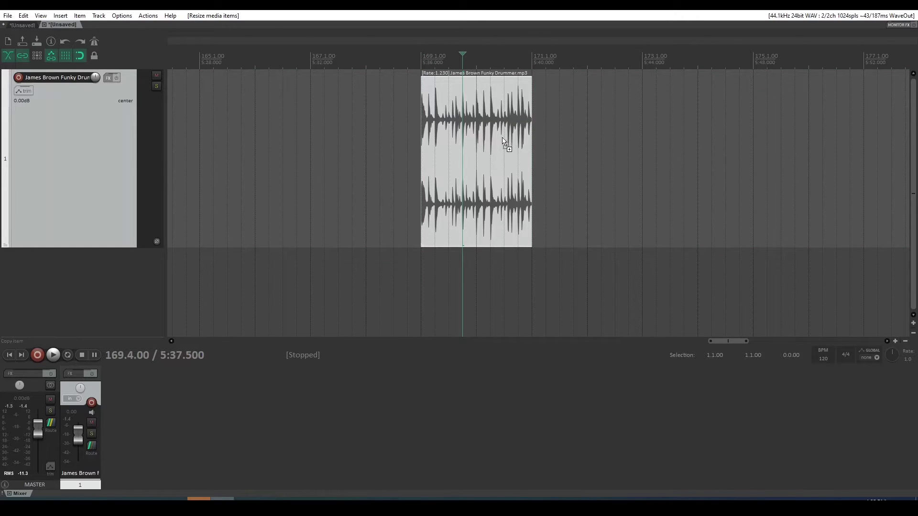
Paste a copy of the loop at bar 171 and play both loops from bar 169
left_click(532, 99)
key("ctrl+v")
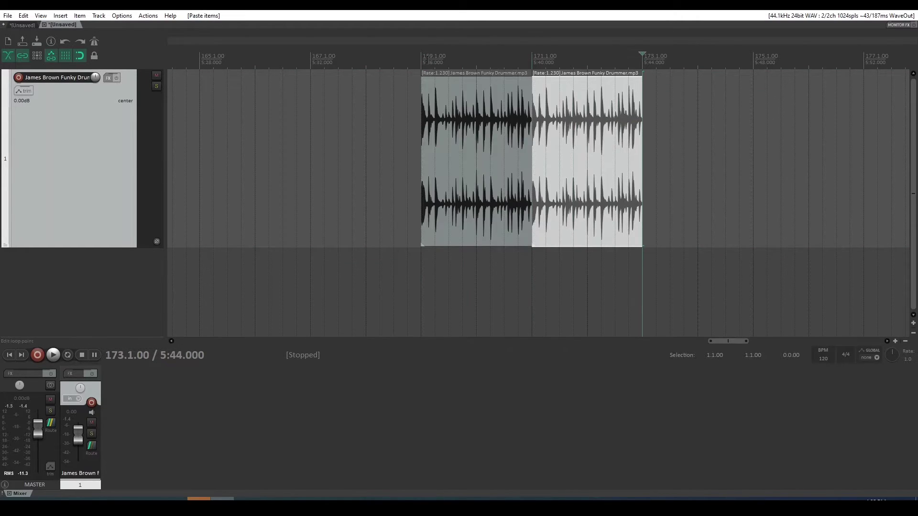
left_click(423, 58)
key("space")
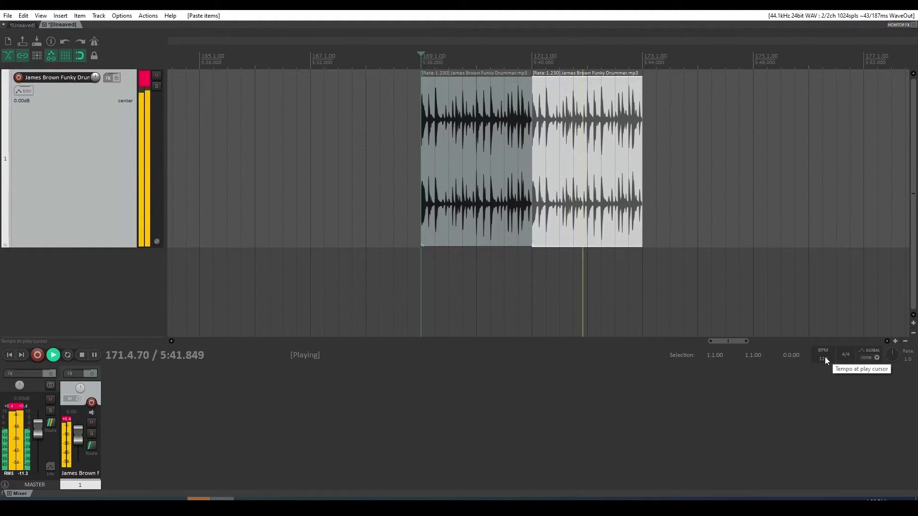
key("space")
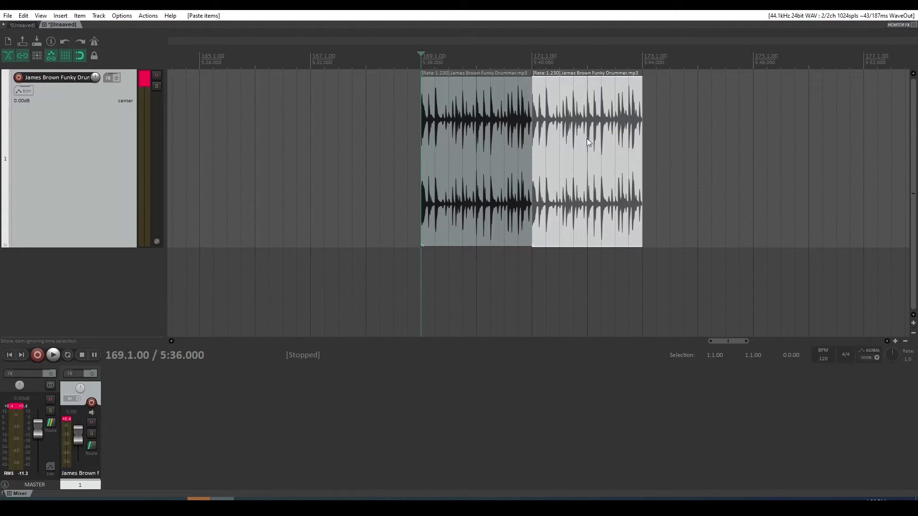
Lower the project tempo to 98 BPM and play both loops from bar 169
scroll(824, 360, "down", 3)
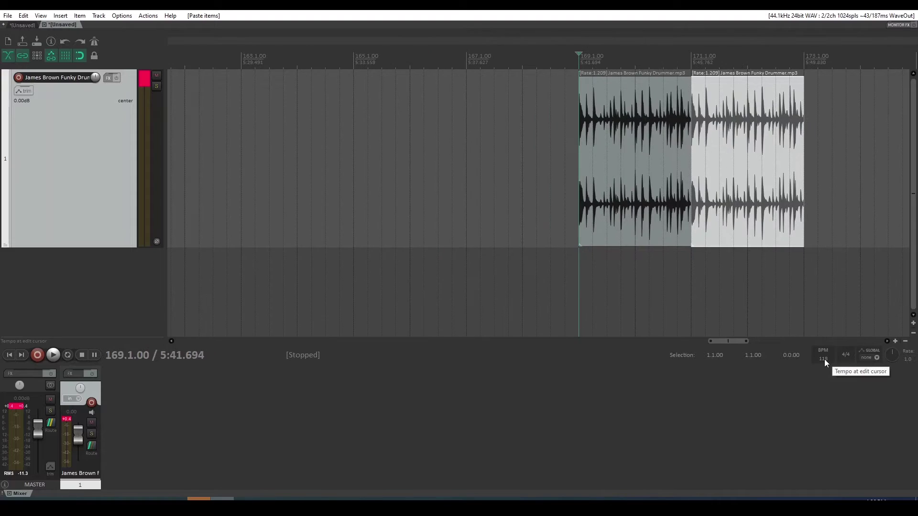
scroll(825, 359, "down", 3)
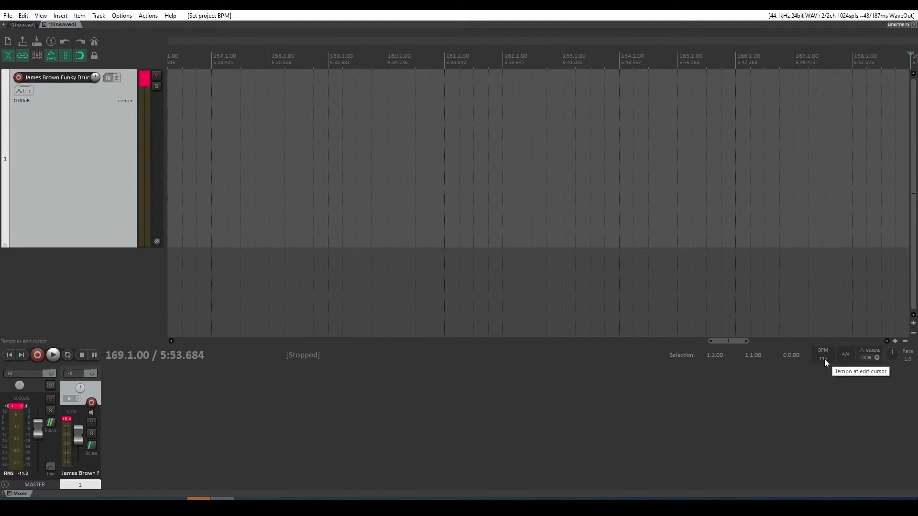
left_click_drag(722, 340, 759, 342)
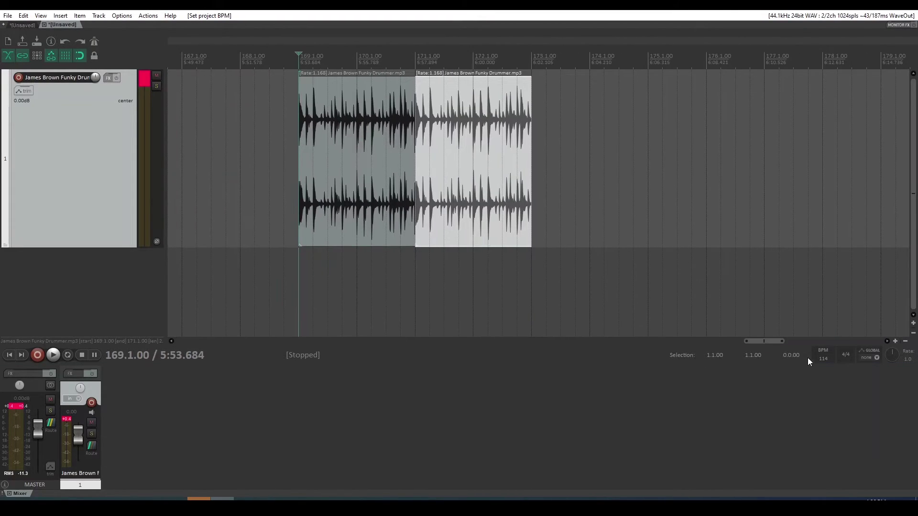
scroll(824, 357, "down", 1)
scroll(824, 359, "down", 4)
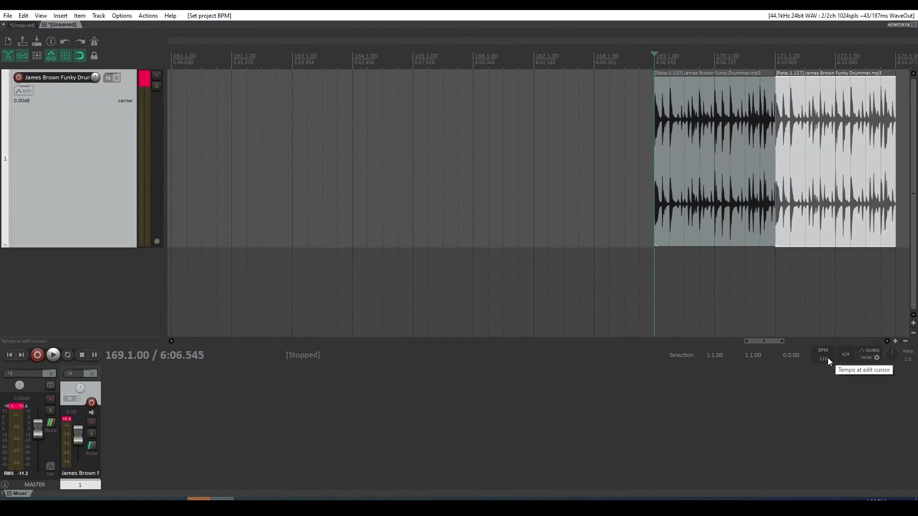
scroll(825, 359, "down", 11)
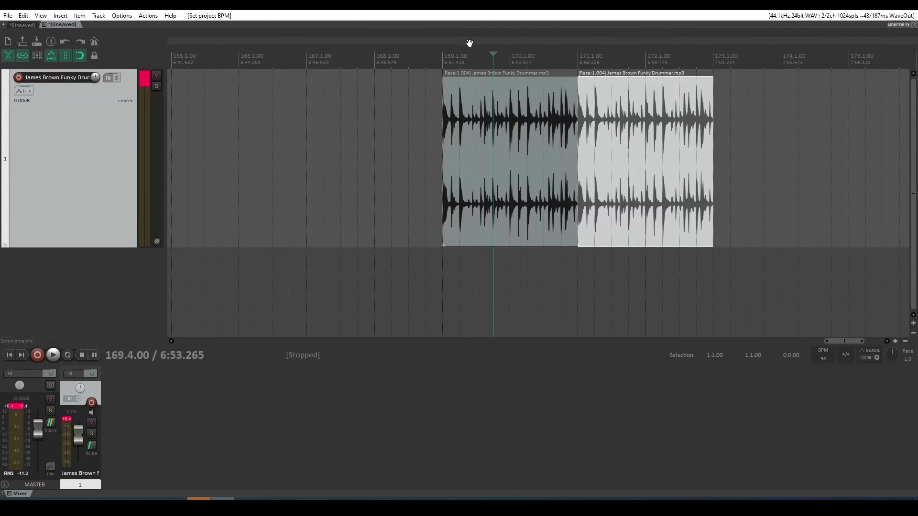
left_click(443, 57)
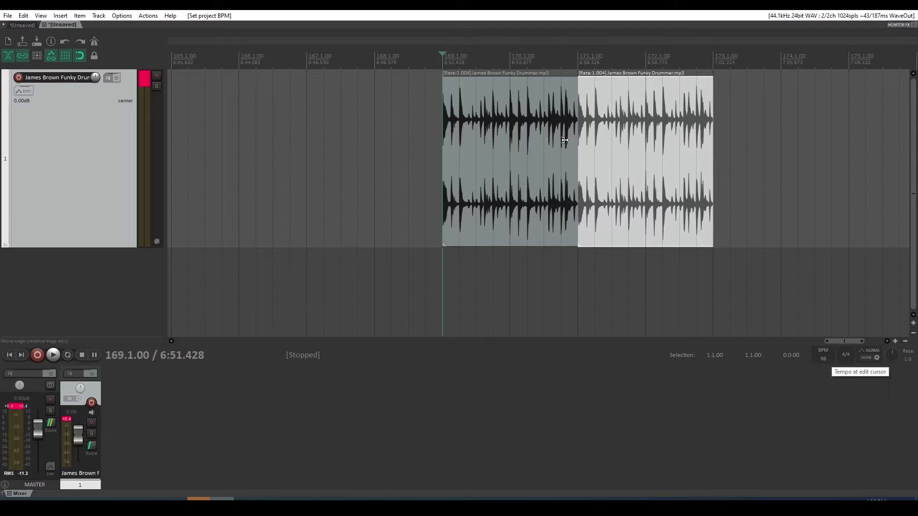
key("space")
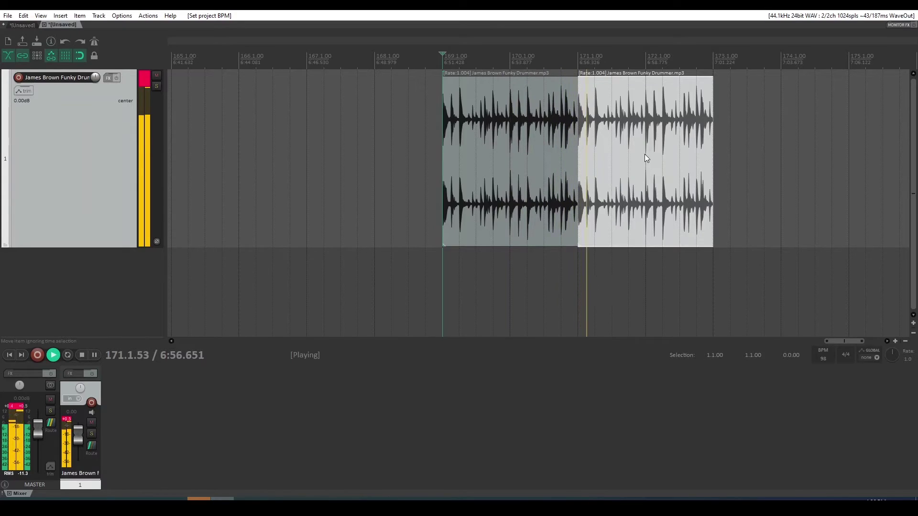
key("space")
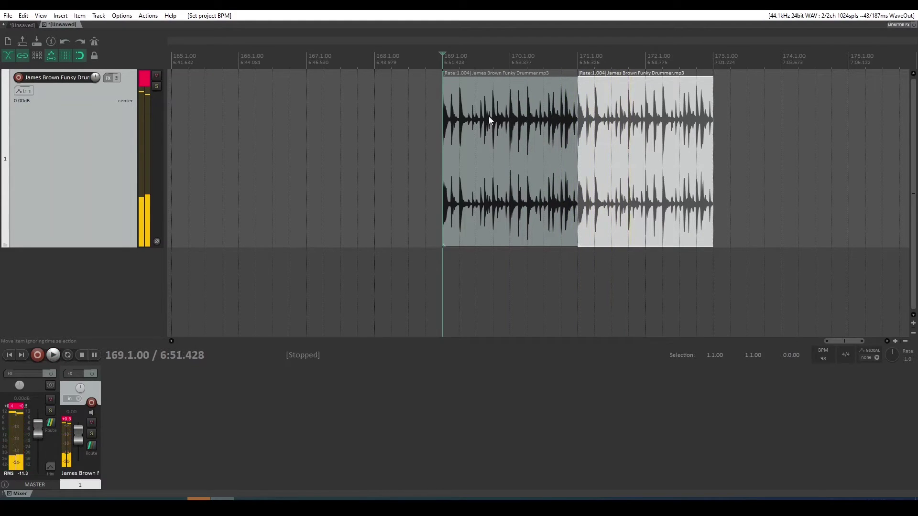
left_click(432, 121)
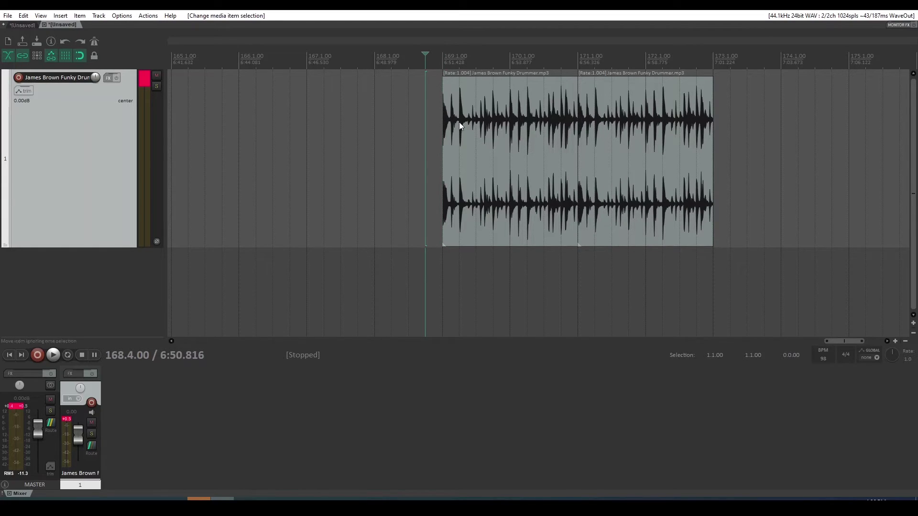
left_click(457, 124)
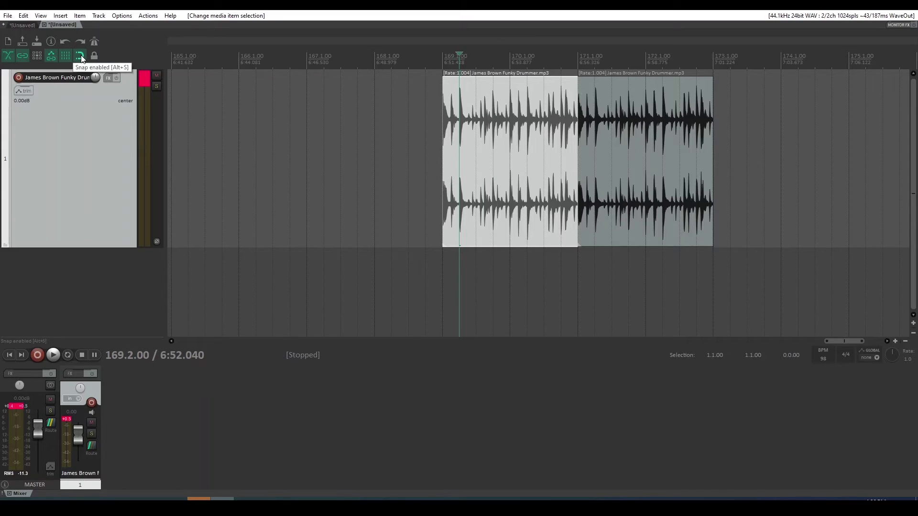
left_click(455, 115)
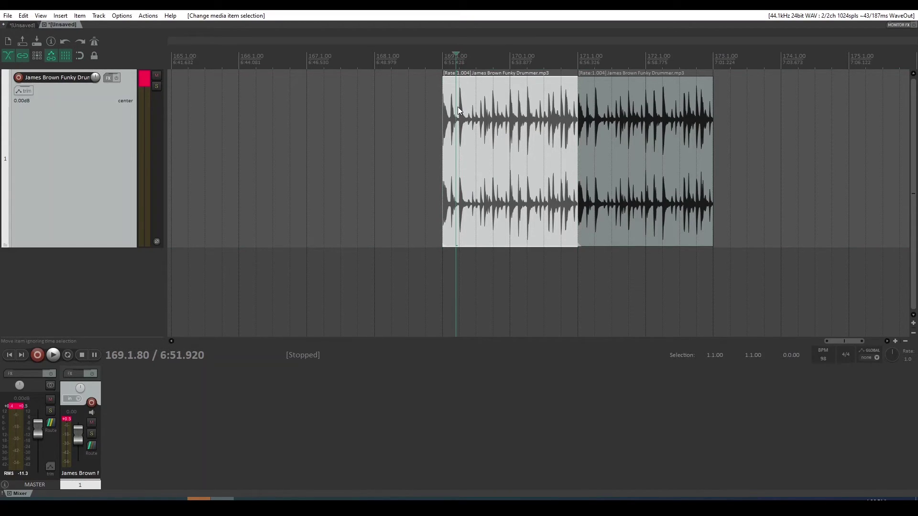
left_click(458, 109)
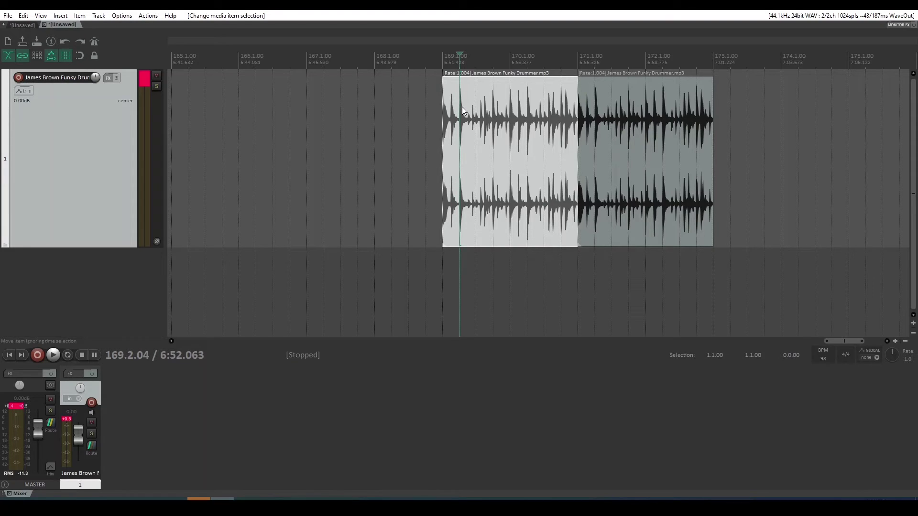